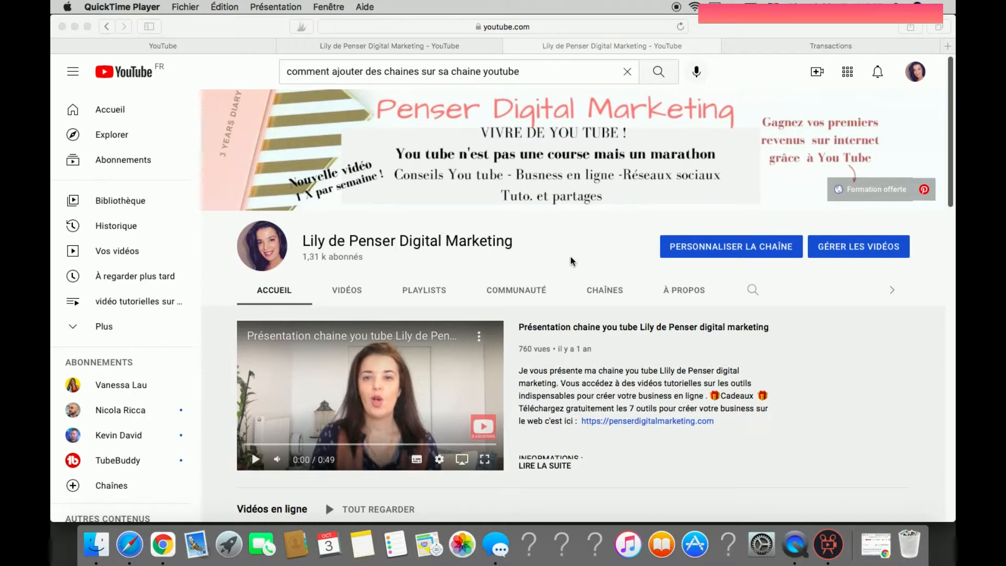
# Step: Open the channel's customization page and review its featured videos and selected home page sections
pyautogui.click(717, 250)
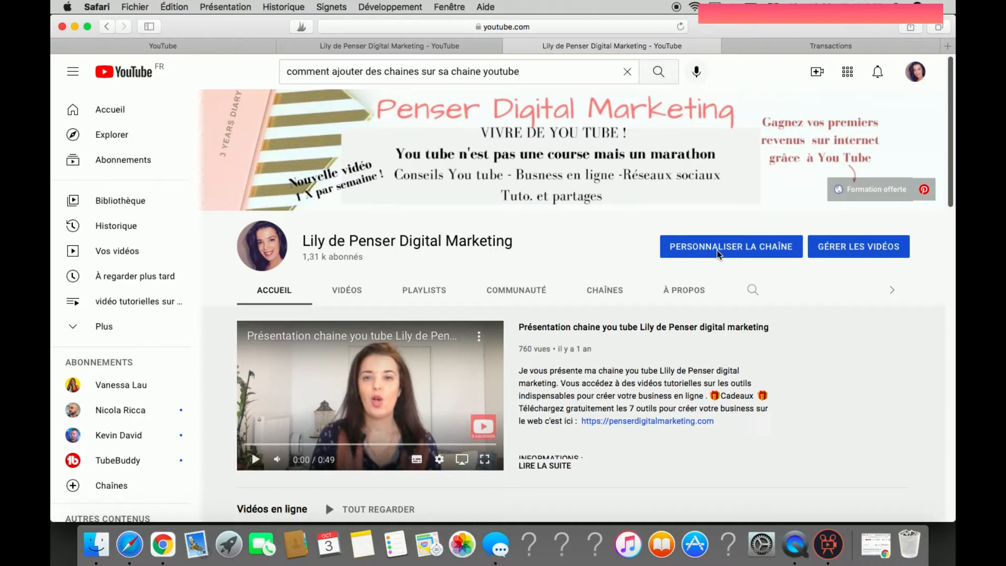
pyautogui.click(719, 247)
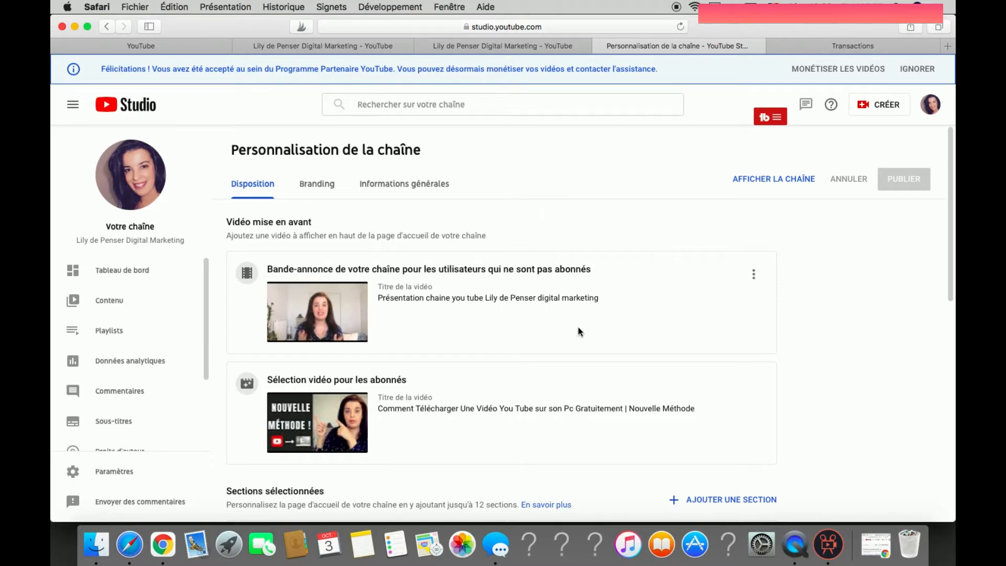
pyautogui.scroll(-5, 542, 359)
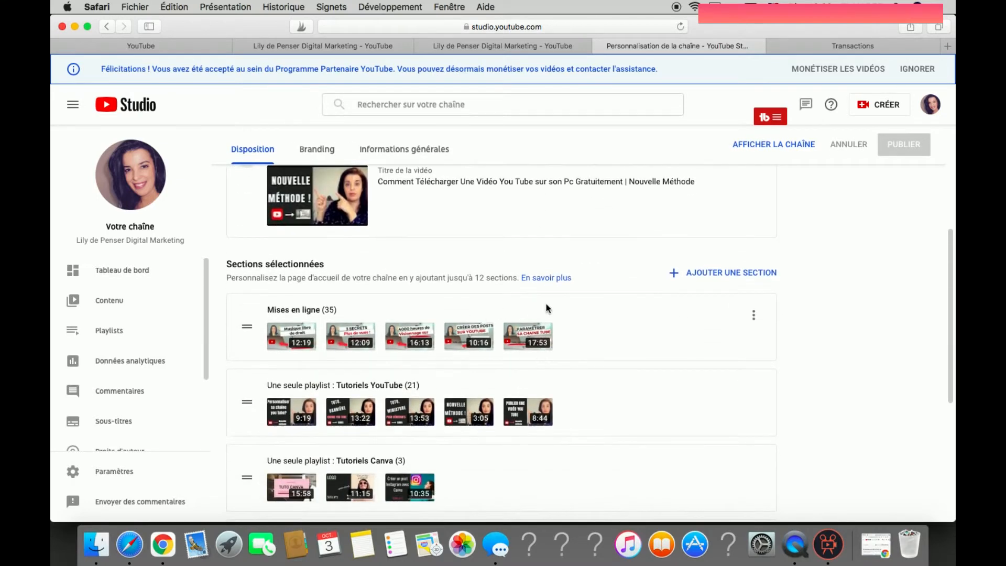
pyautogui.scroll(1, 633, 320)
pyautogui.scroll(4, 633, 319)
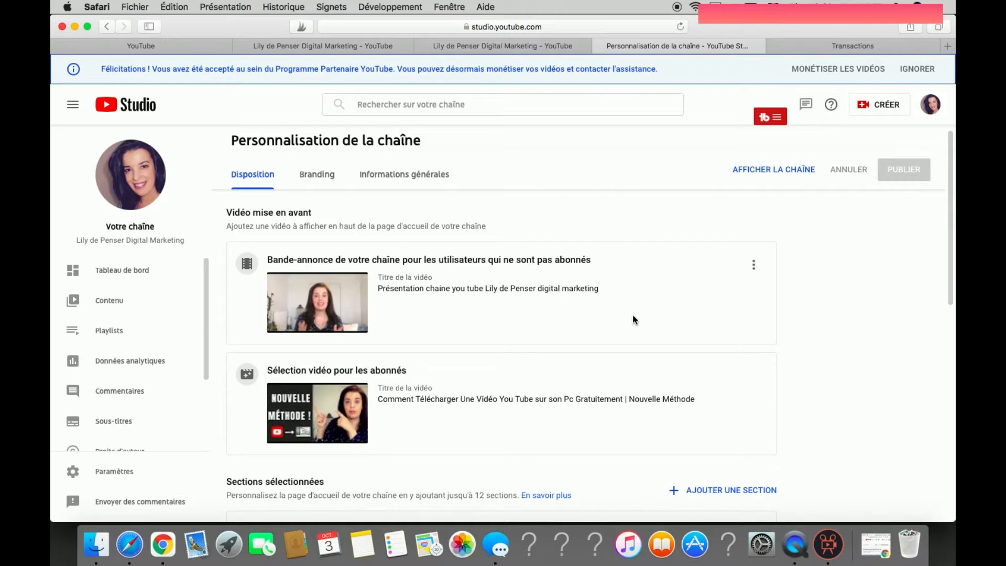
pyautogui.scroll(-5, 633, 319)
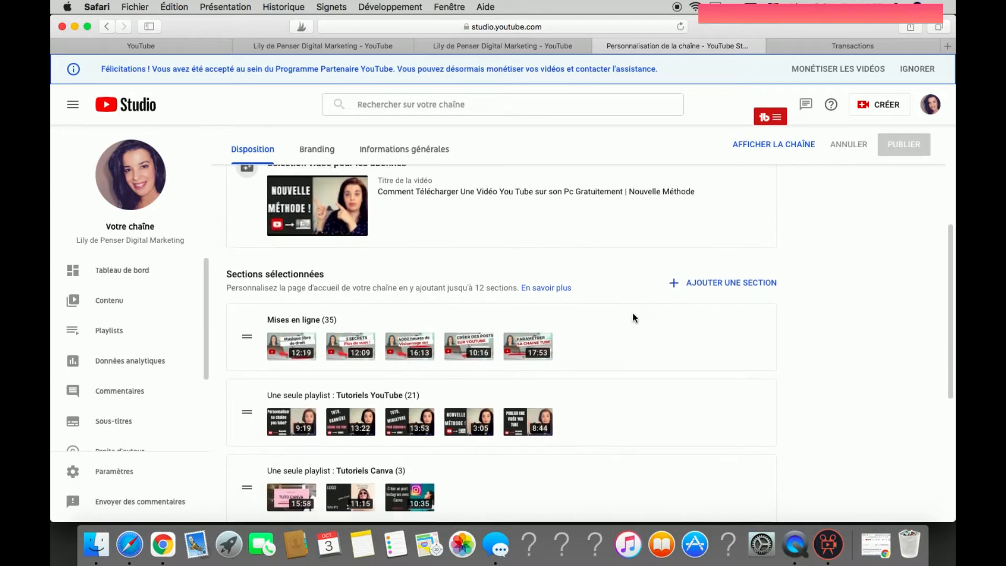
pyautogui.scroll(-1, 633, 313)
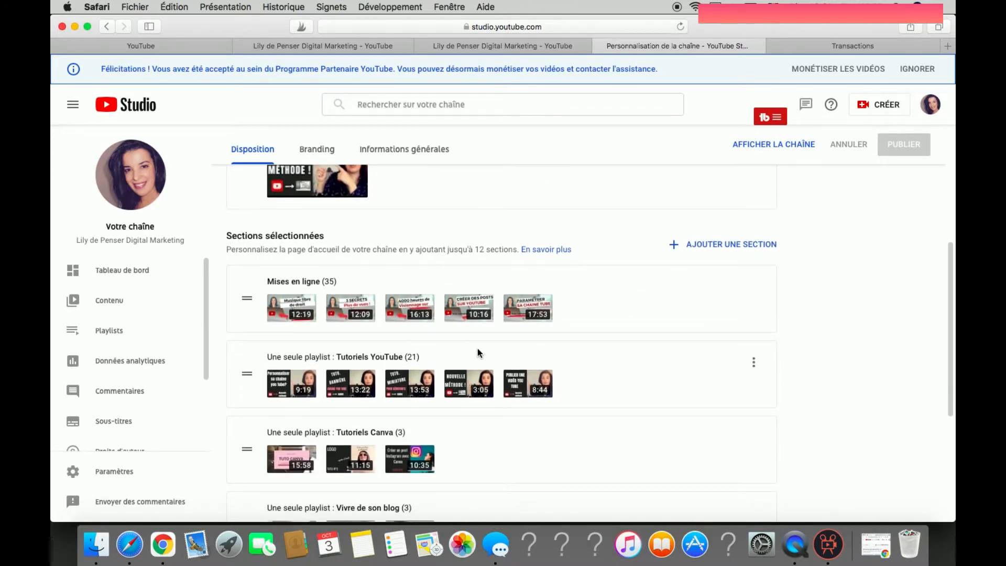
pyautogui.scroll(-5, 553, 442)
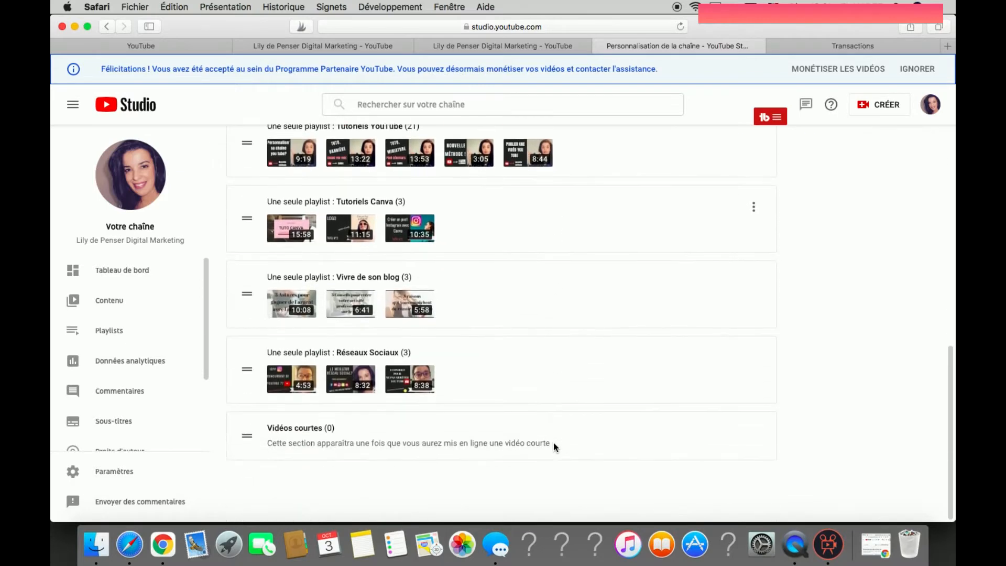
pyautogui.scroll(7, 554, 442)
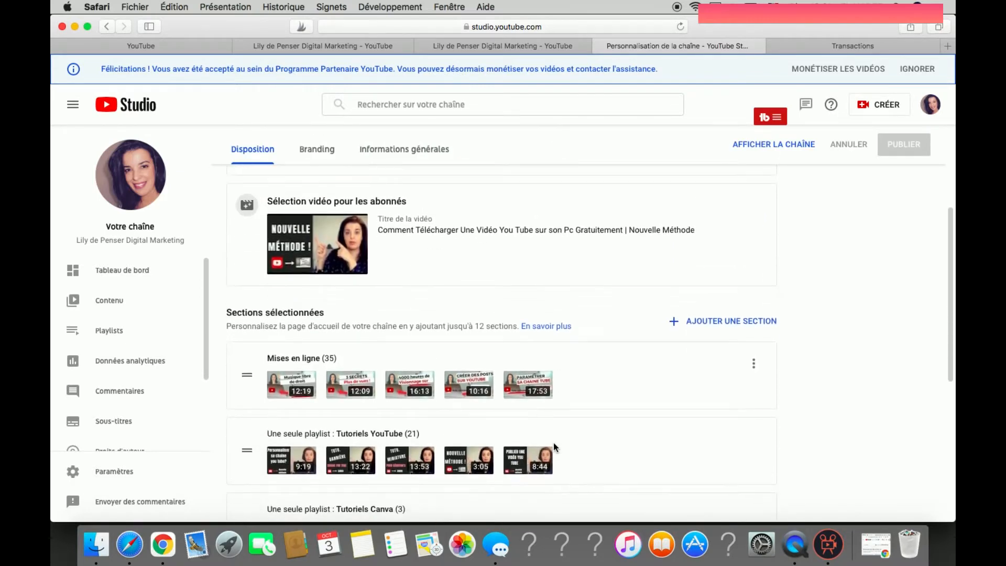
# Step: Add a "Sélection de chaînes" section to the channel home page and title it "VANESSA LAU"
pyautogui.scroll(-1, 554, 442)
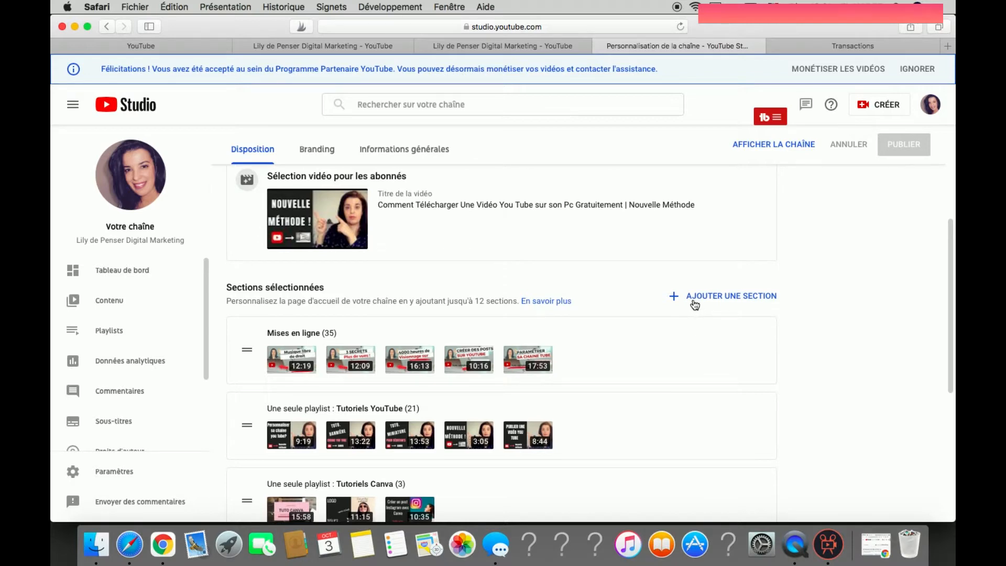
pyautogui.click(725, 296)
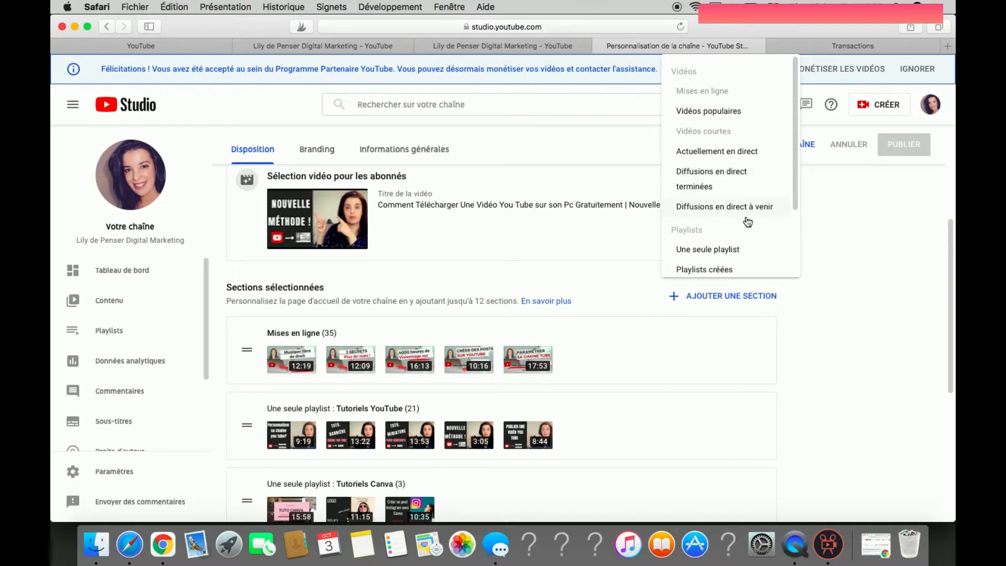
pyautogui.scroll(-3, 758, 243)
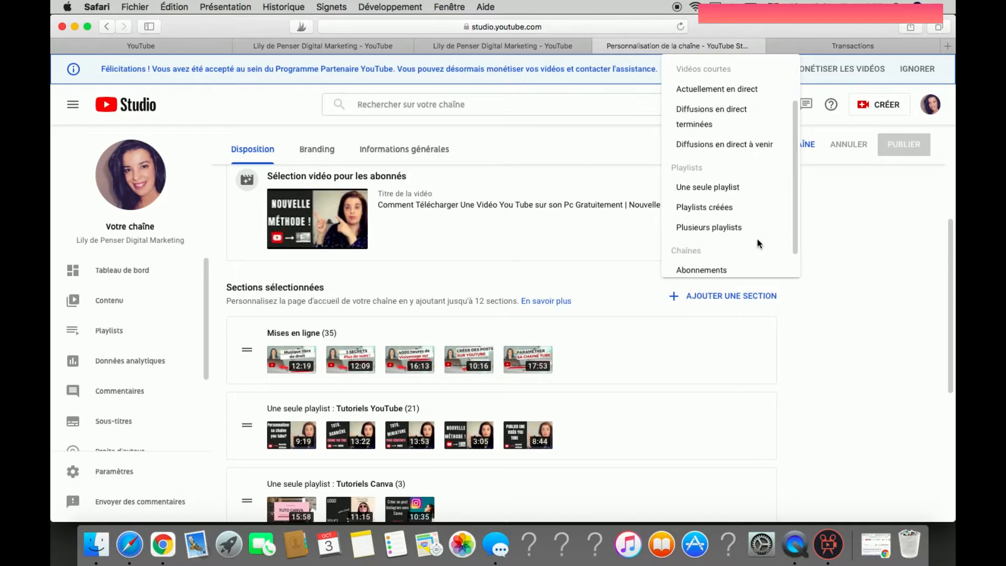
pyautogui.scroll(-1, 758, 243)
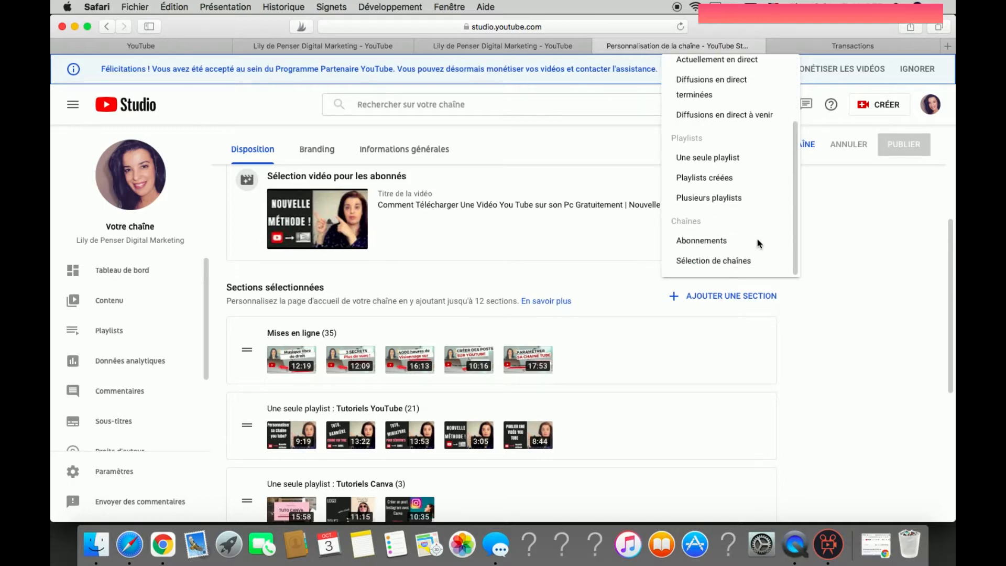
pyautogui.click(740, 262)
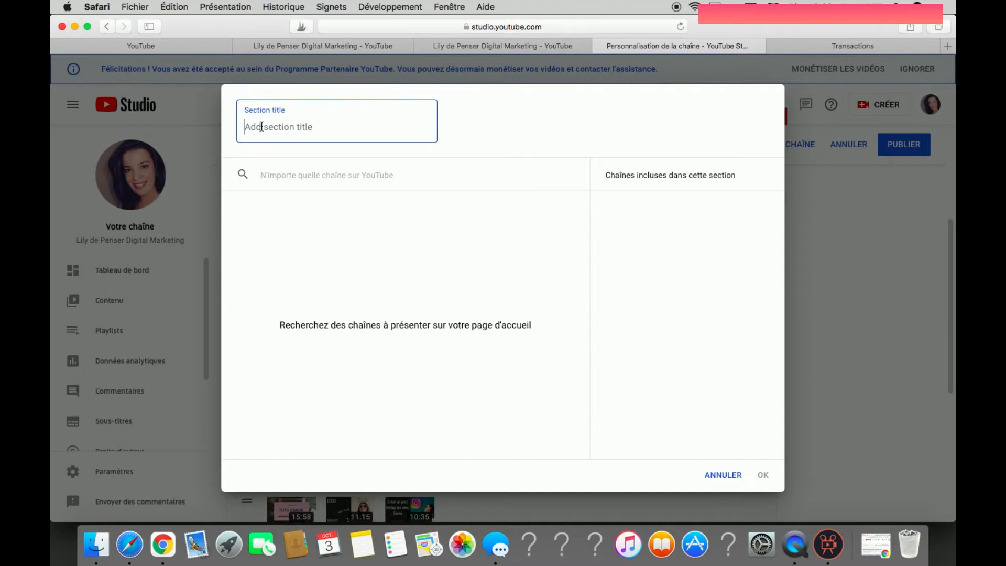
pyautogui.write('VANESSA LAU')
# Step: Switch to the YouTube channel page, search for "vanessa lau" and open the Vanessa Lau channel
pyautogui.click(559, 45)
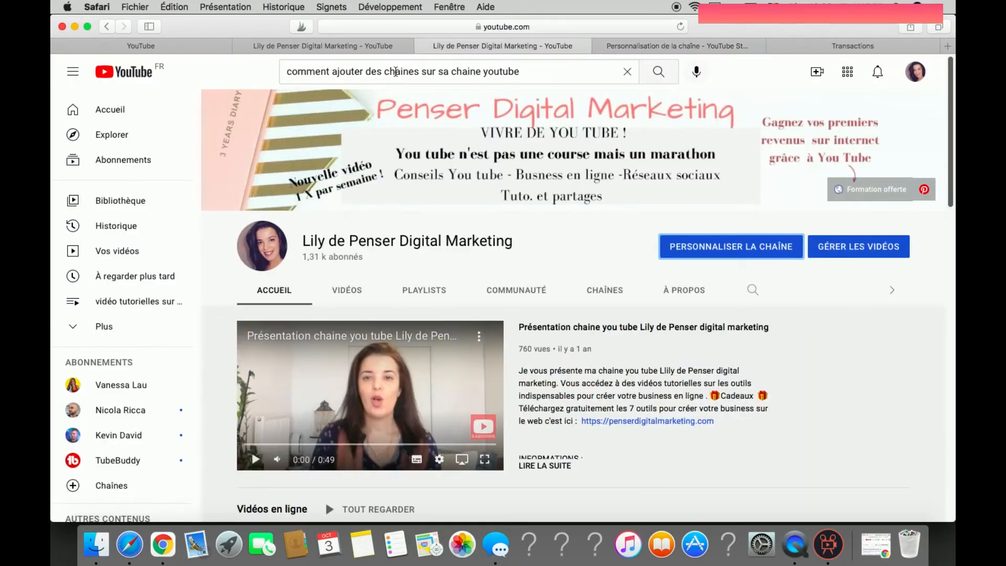
pyautogui.click(396, 72)
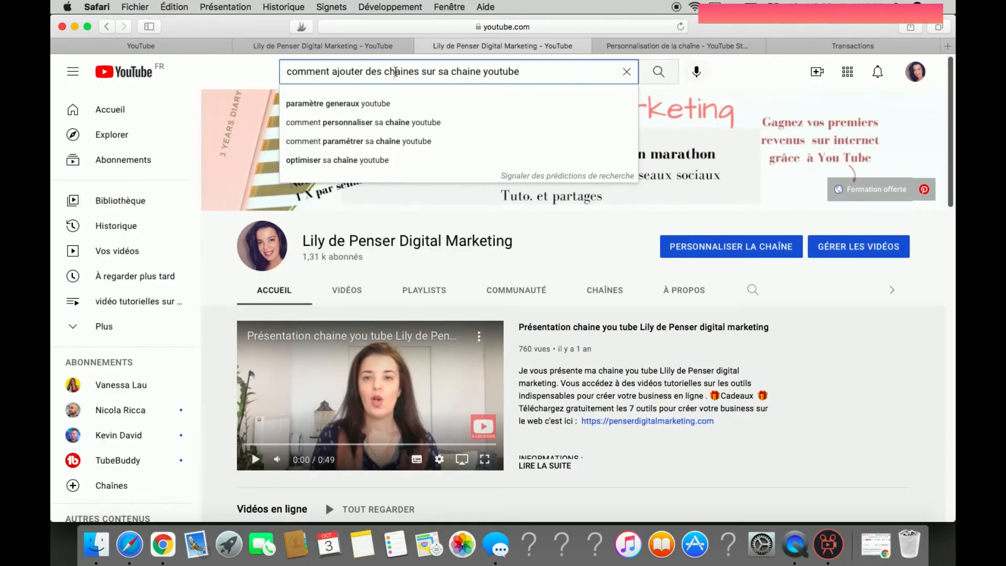
pyautogui.press('super+a')
pyautogui.press('BackSpace')
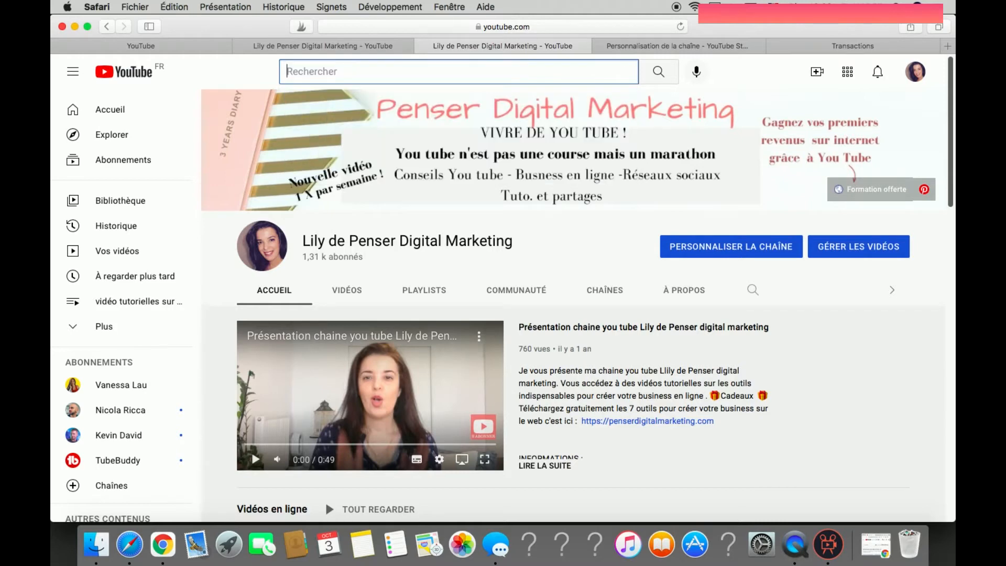
pyautogui.write('VANE')
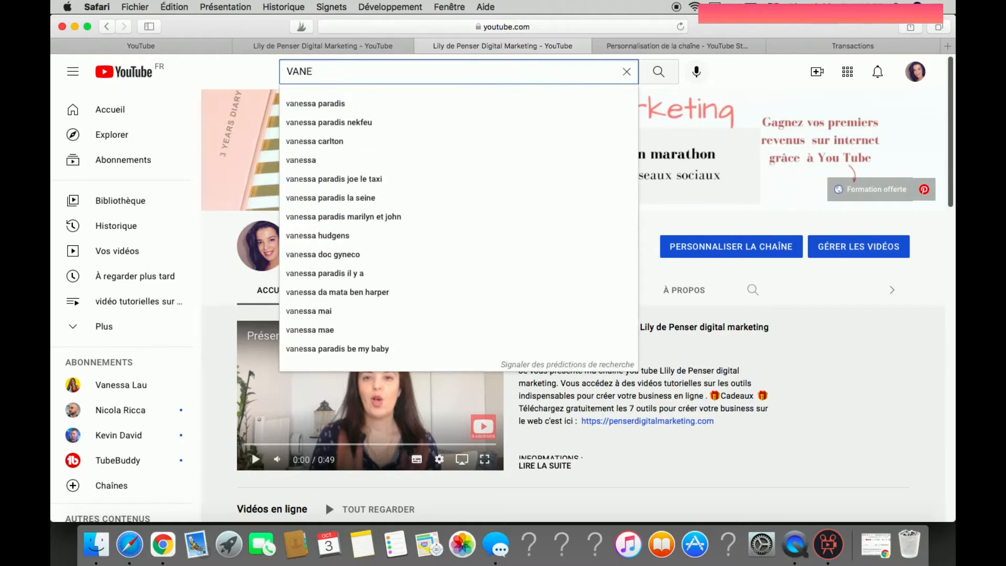
pyautogui.write('SSA LAU')
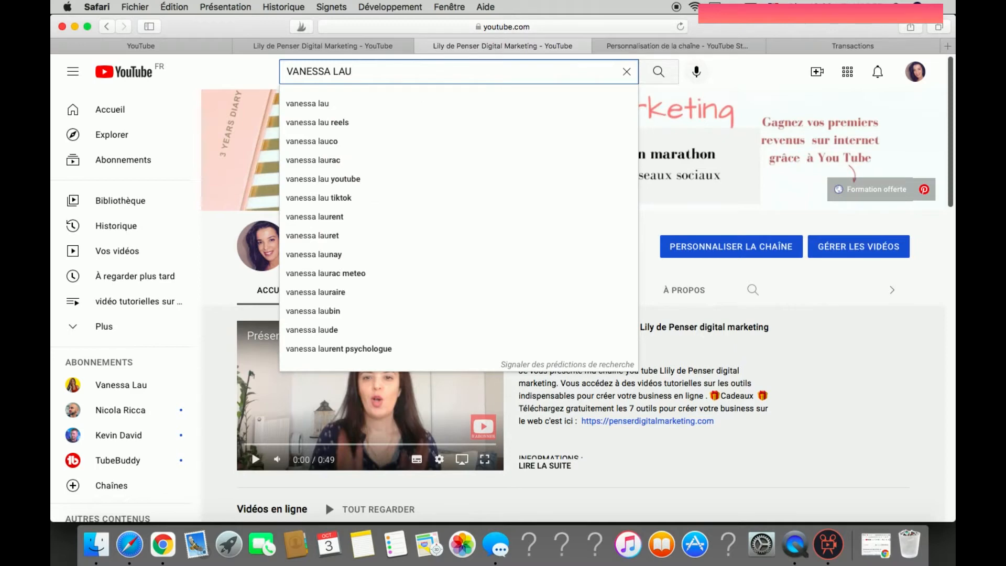
pyautogui.click(325, 104)
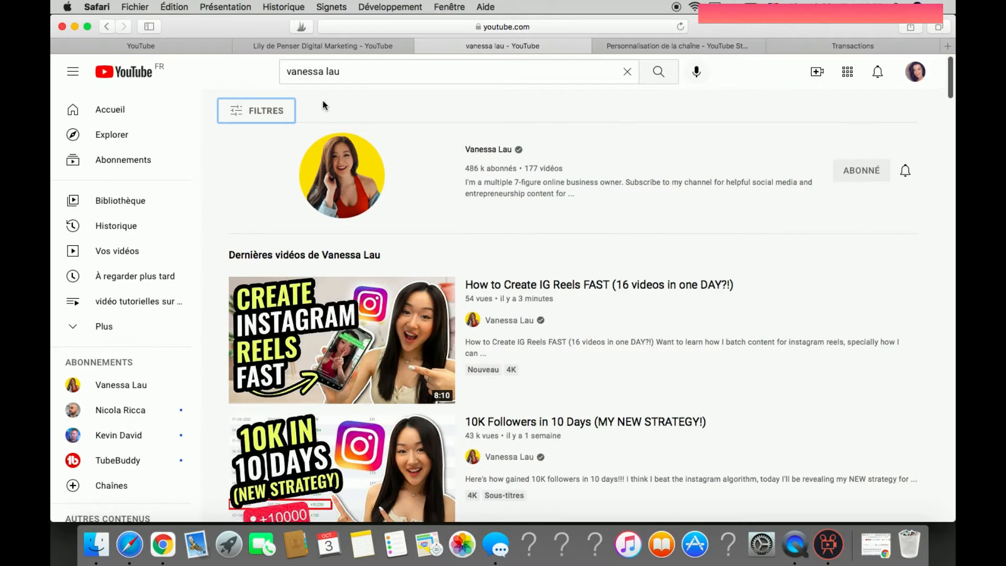
pyautogui.click(476, 150)
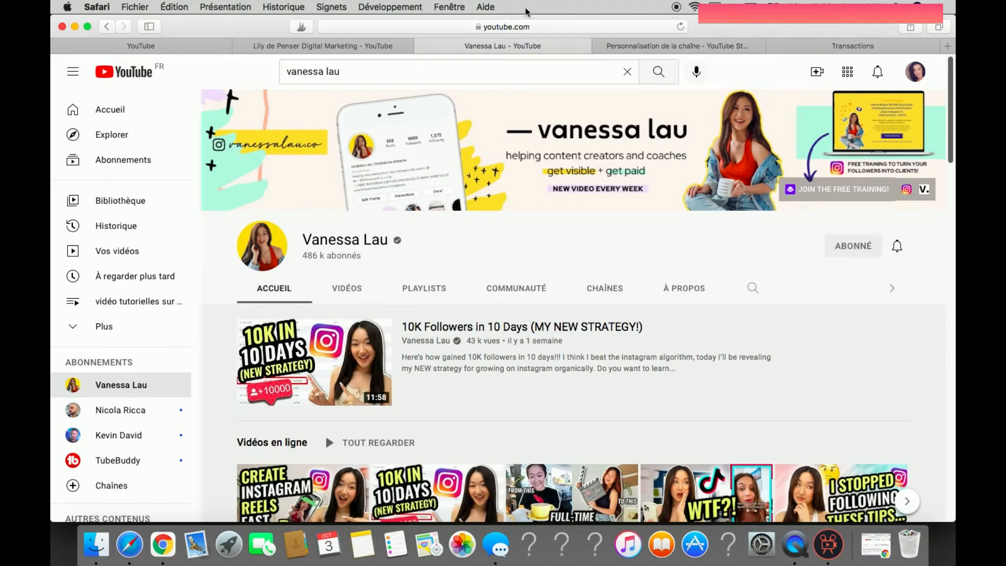
# Step: Copy the Vanessa Lau channel's URL and search for it in the new section's channel search in YouTube Studio
pyautogui.click(559, 27)
pyautogui.press('super+c')
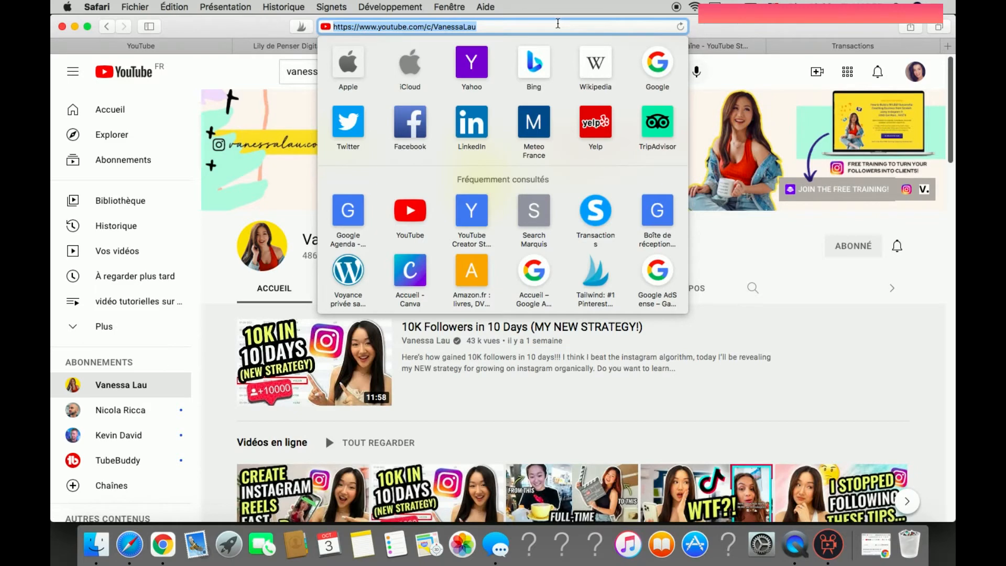
pyautogui.click(762, 65)
pyautogui.click(742, 43)
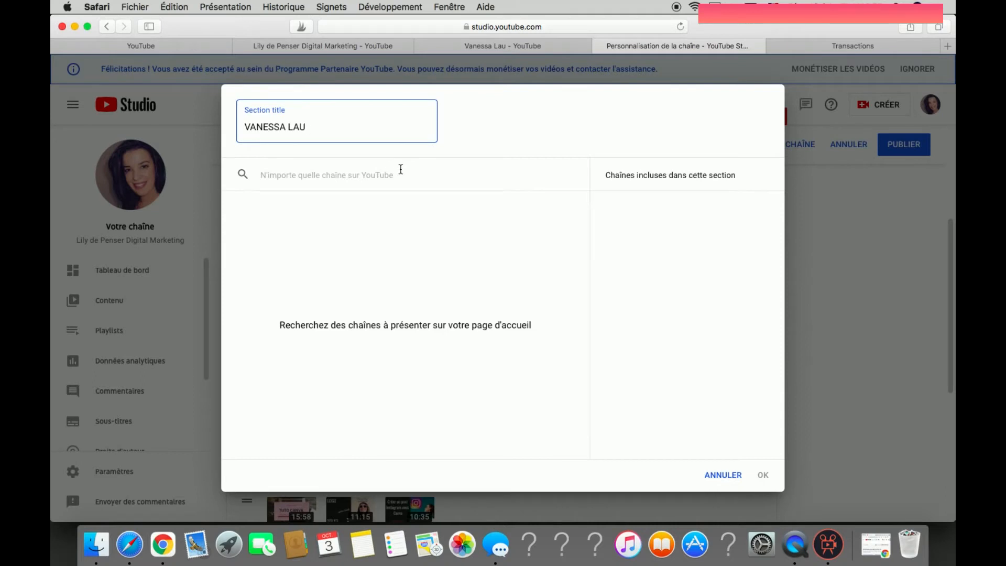
pyautogui.click(328, 172)
pyautogui.press('super+v')
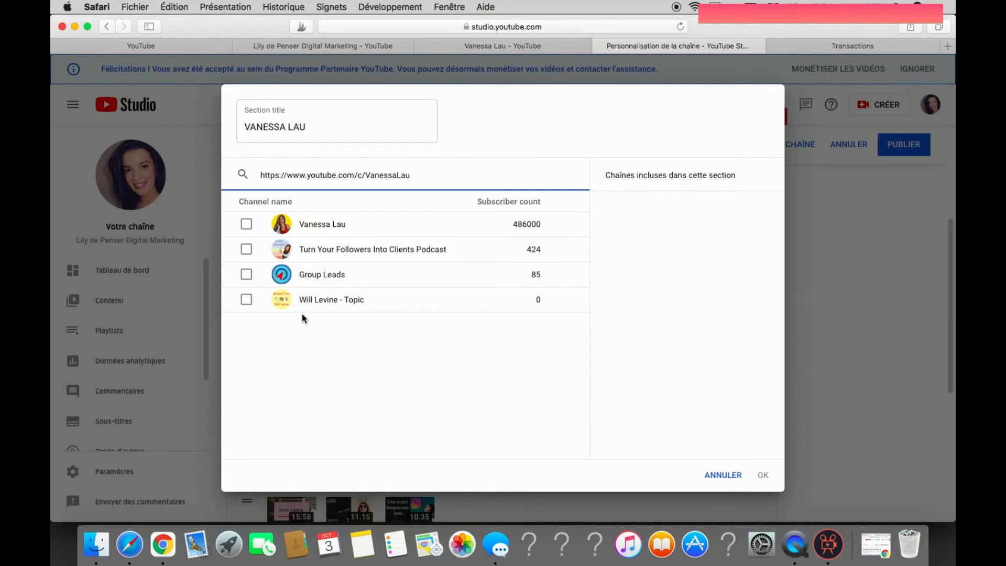
# Step: Include the Vanessa Lau channel in the section and confirm the channel selection
pyautogui.click(246, 225)
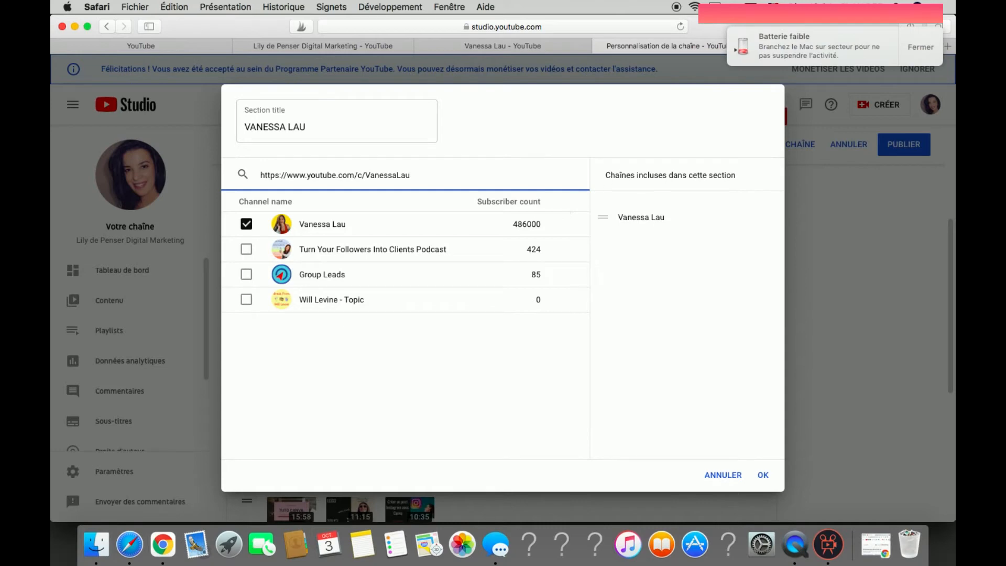
pyautogui.click(930, 45)
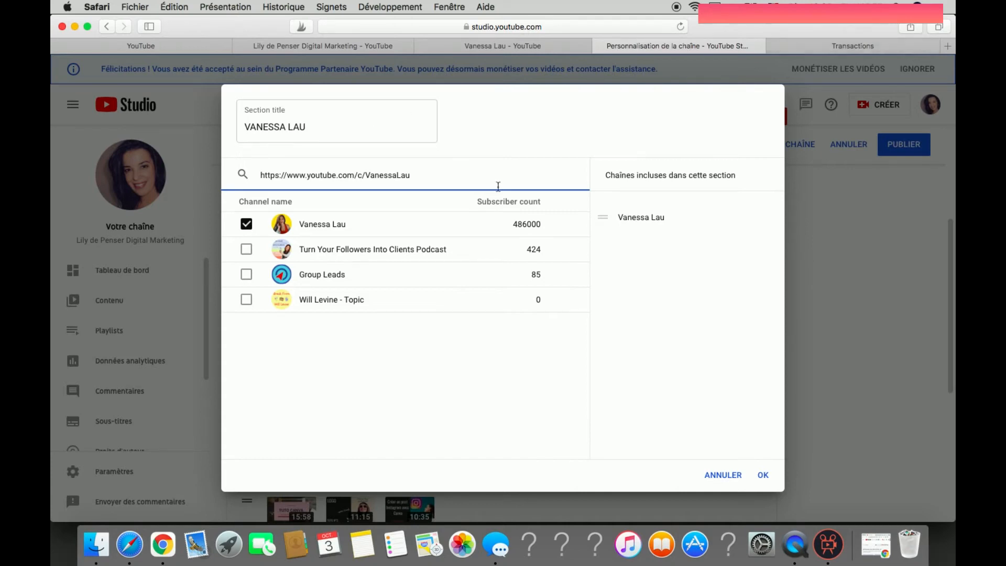
pyautogui.click(763, 475)
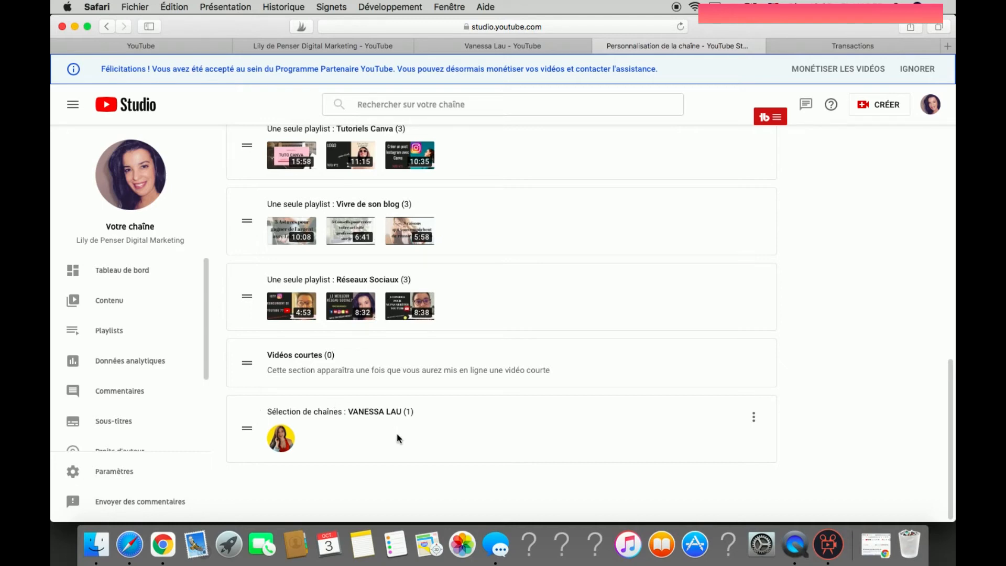
# Step: Move the VANESSA LAU channel section above "Mises en ligne" and publish the layout changes
pyautogui.scroll(2, 398, 433)
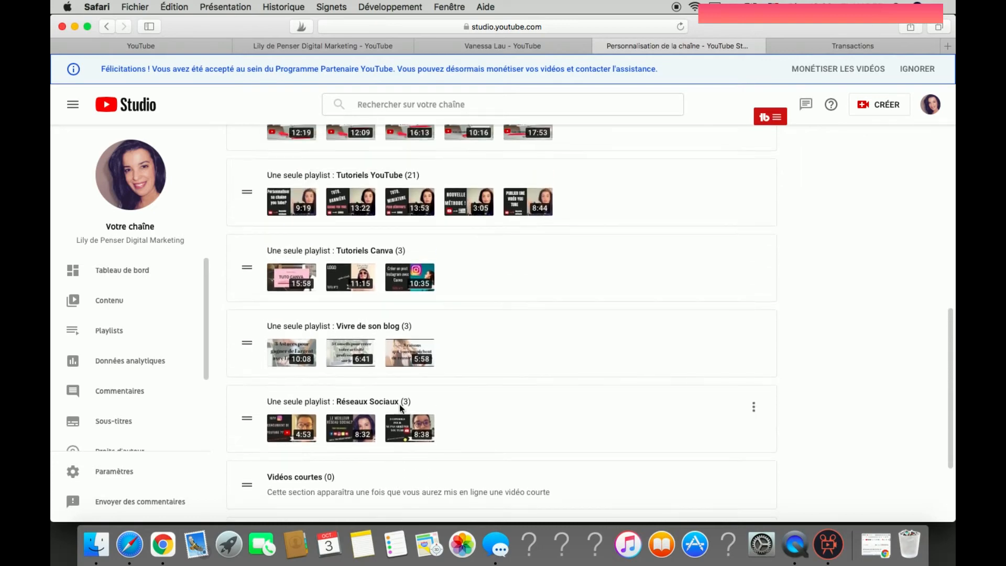
pyautogui.scroll(-2, 371, 326)
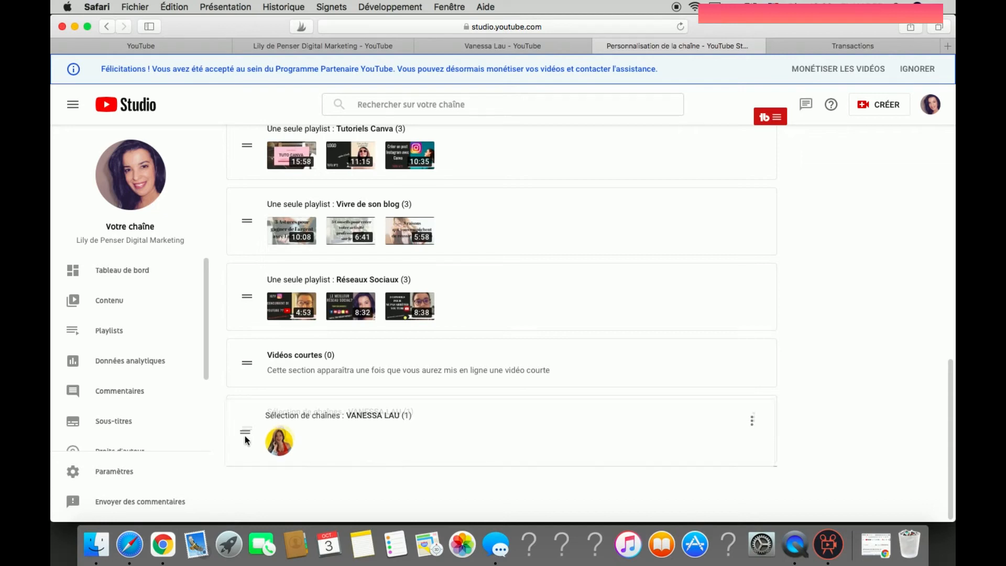
pyautogui.moveTo(245, 437); pyautogui.dragTo(259, 273)
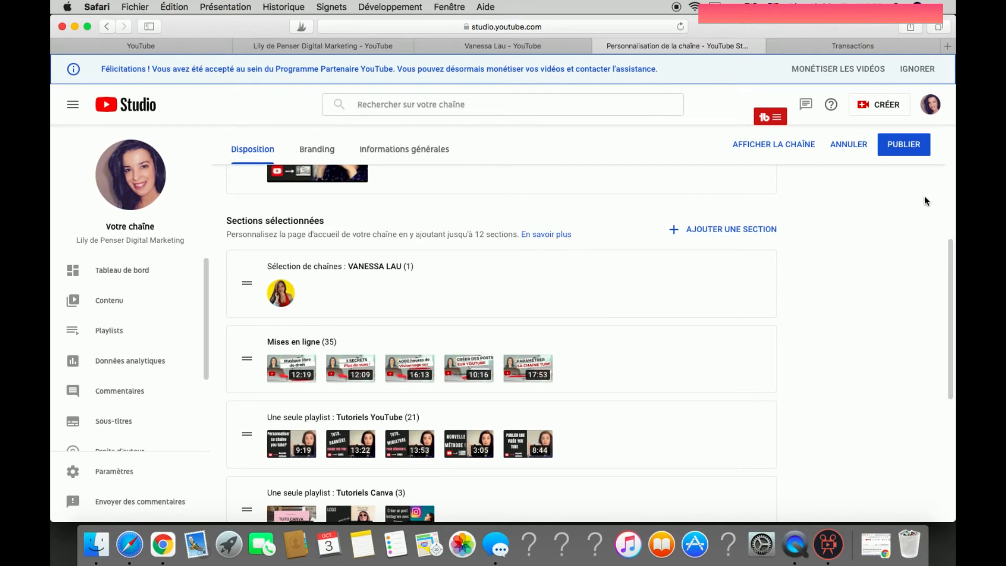
pyautogui.click(903, 148)
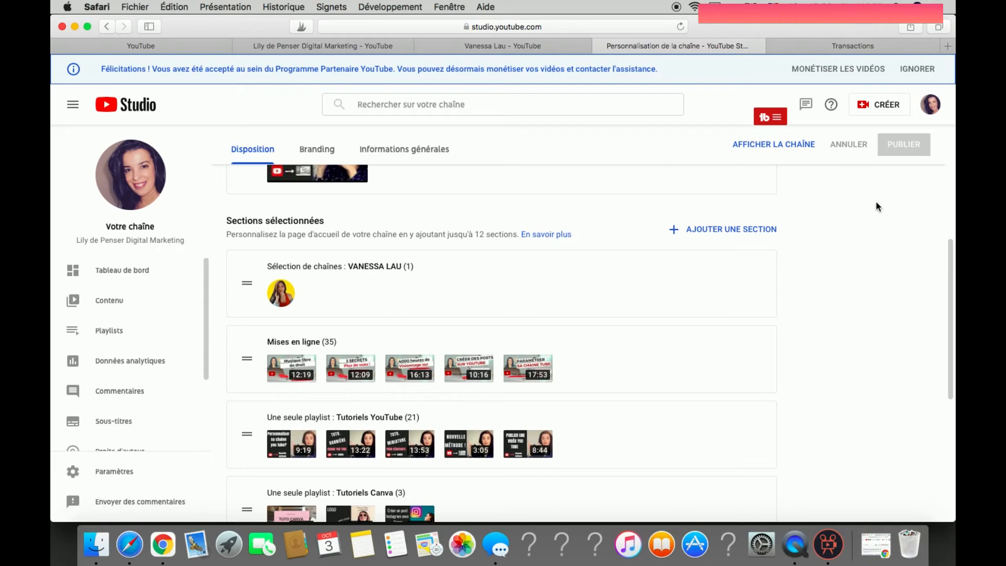
# Step: View the public channel page and check the VANESSA LAU section on its home page
pyautogui.click(776, 147)
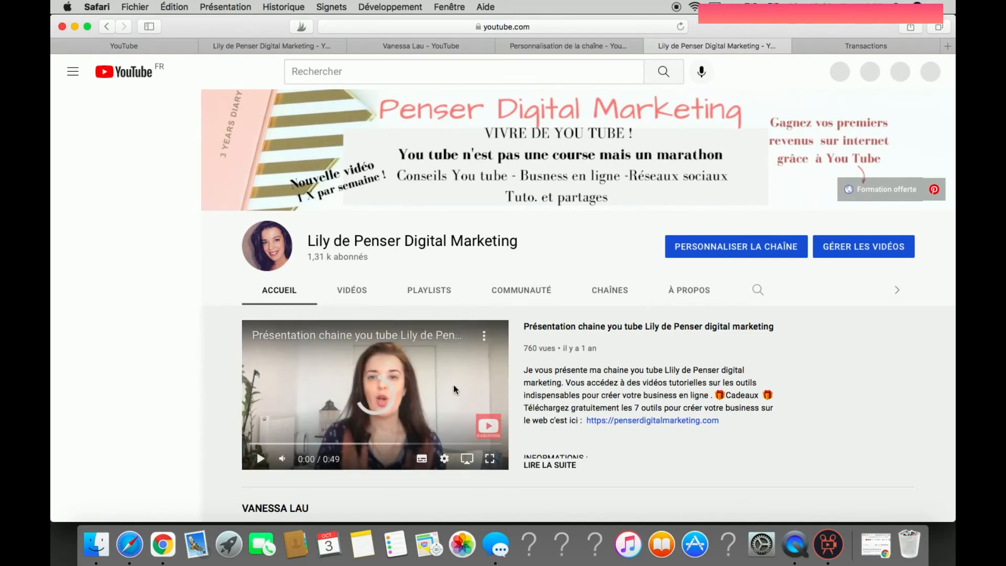
pyautogui.scroll(-5, 835, 412)
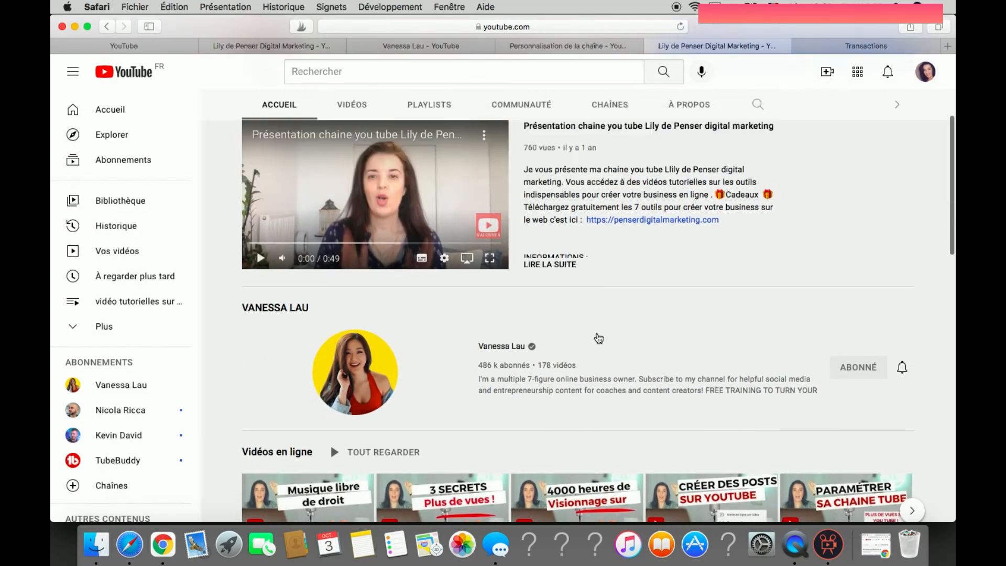
pyautogui.scroll(-1, 512, 423)
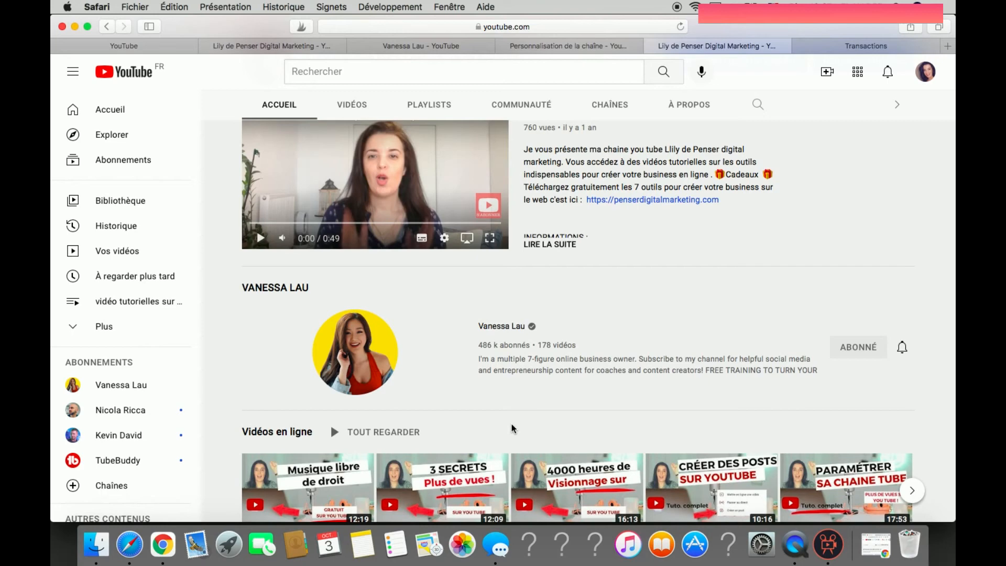
pyautogui.scroll(5, 511, 423)
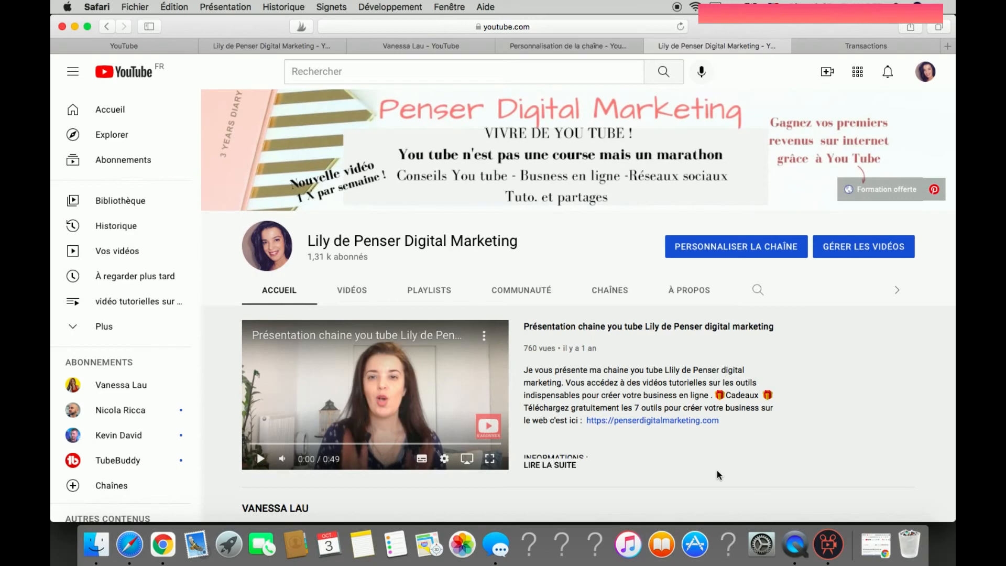
# Step: Open the channel customization in YouTube Studio and delete the VANESSA LAU featured channels section from the home page layout
pyautogui.click(728, 248)
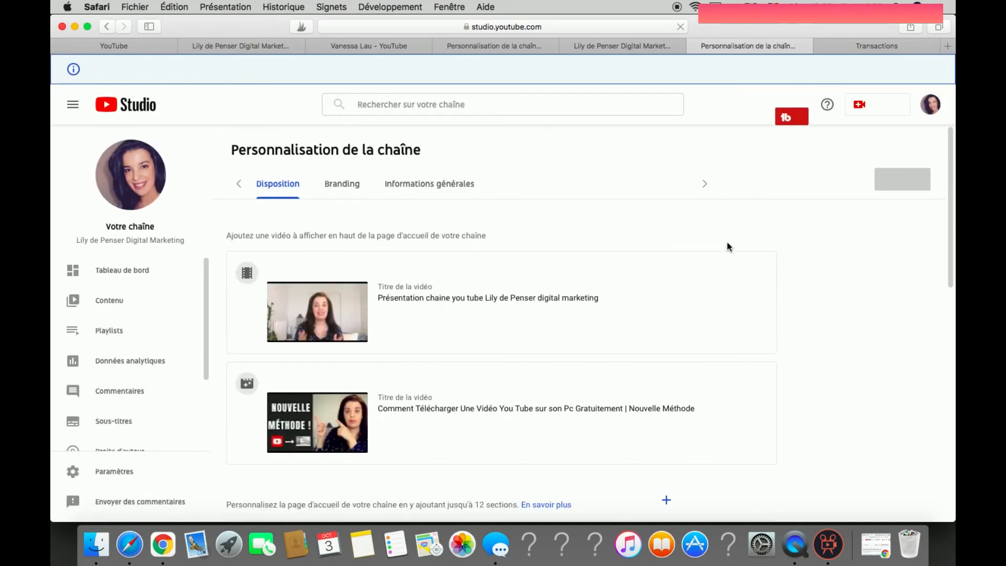
pyautogui.moveTo(749, 290)
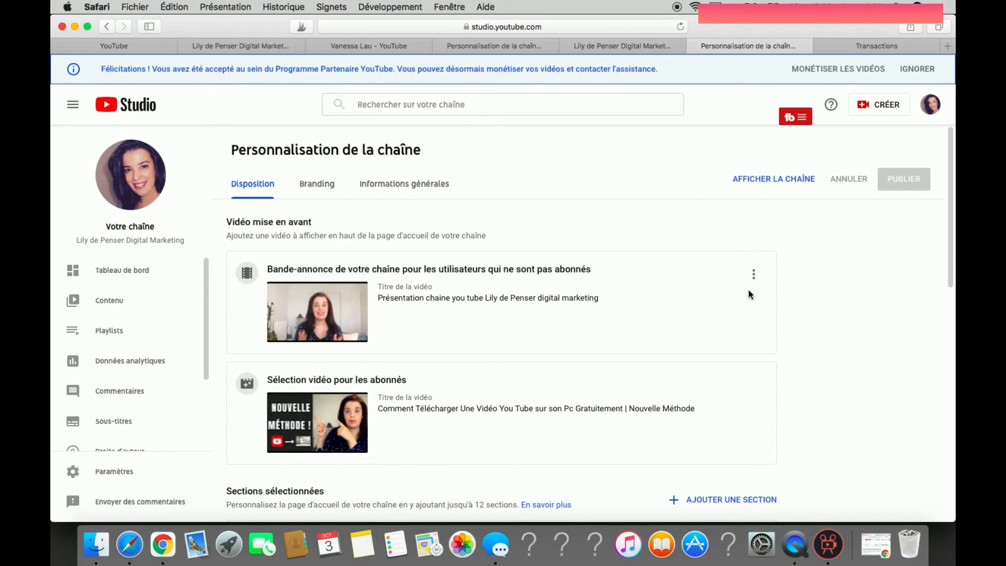
pyautogui.scroll(-5, 749, 294)
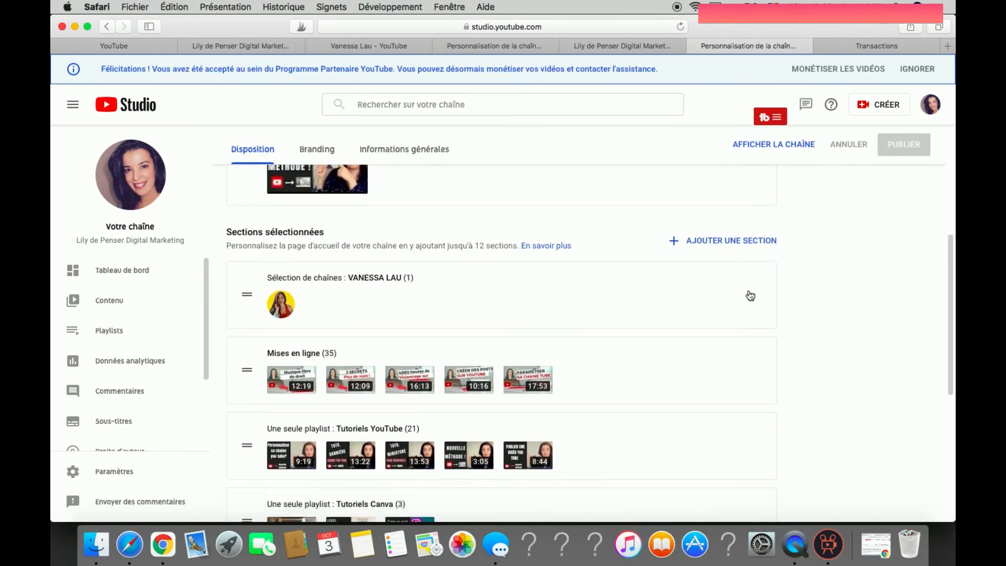
pyautogui.rightClick(740, 286)
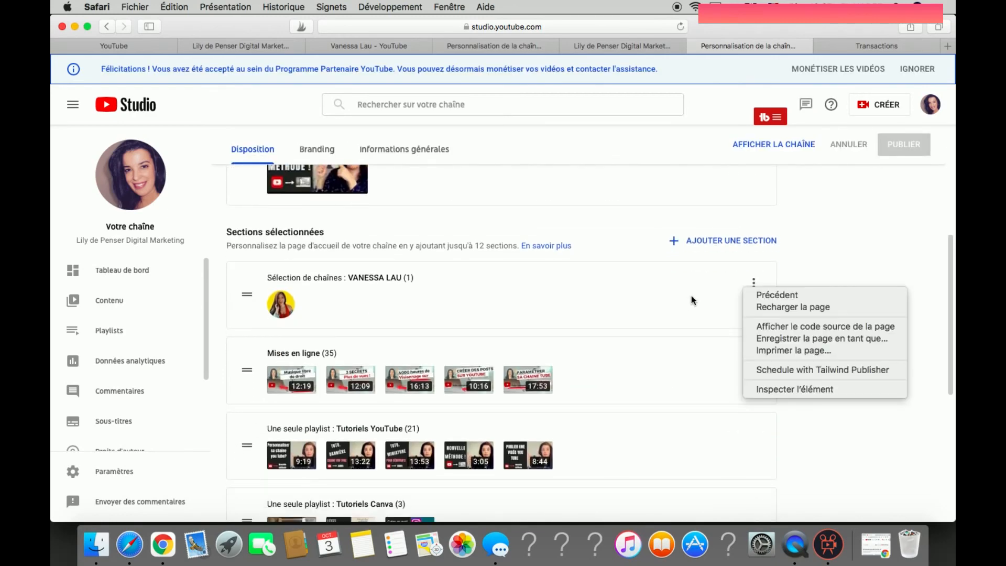
pyautogui.click(880, 265)
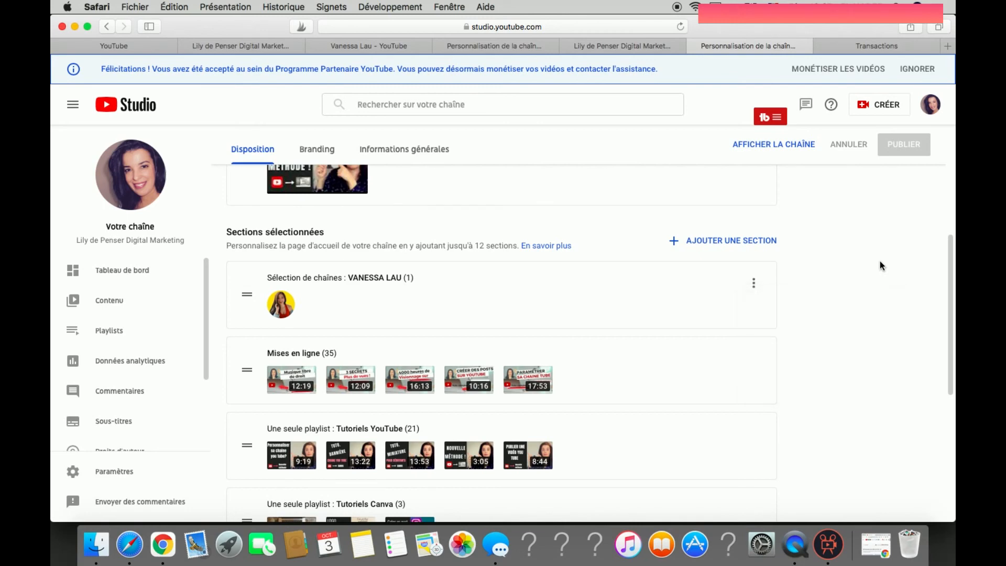
pyautogui.click(754, 286)
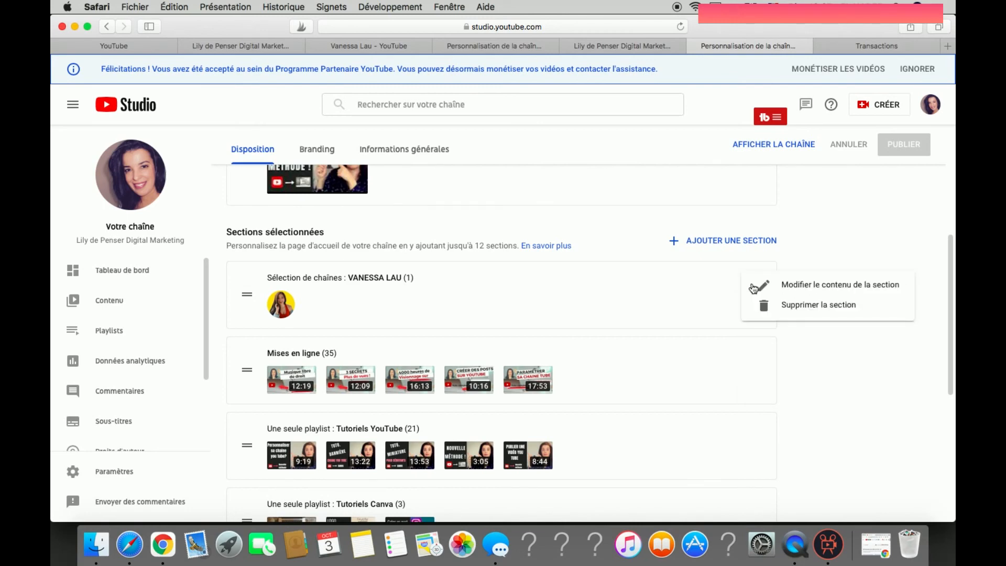
pyautogui.click(787, 306)
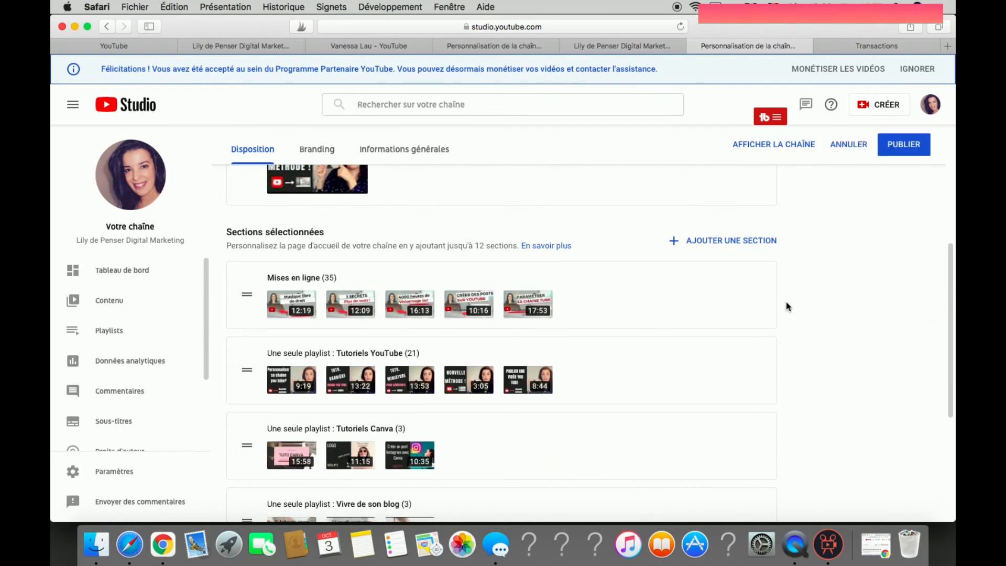
# Step: Publish the channel layout with the VANESSA LAU section removed
pyautogui.rightClick(730, 382)
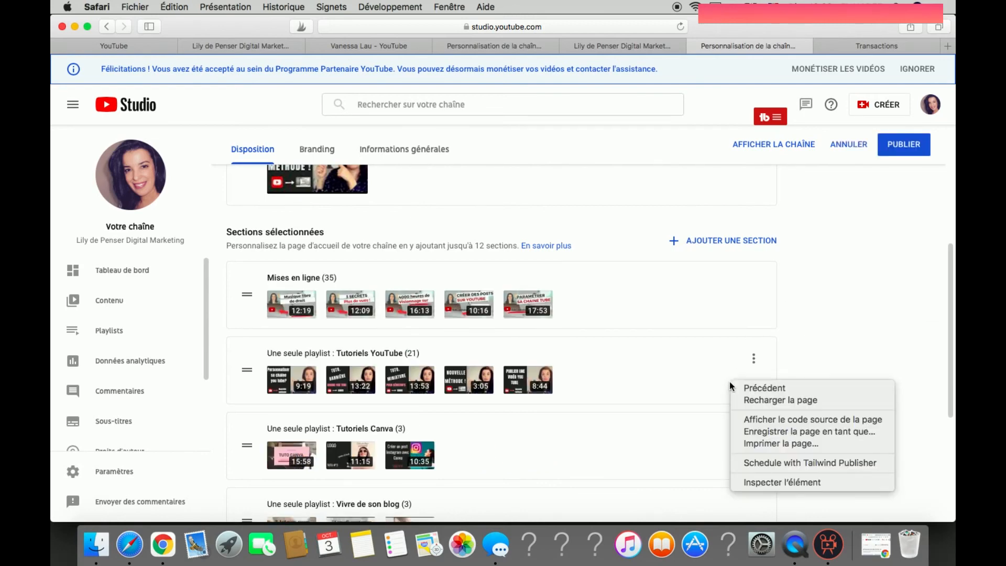
pyautogui.click(828, 331)
pyautogui.scroll(-5, 828, 331)
pyautogui.scroll(10, 828, 332)
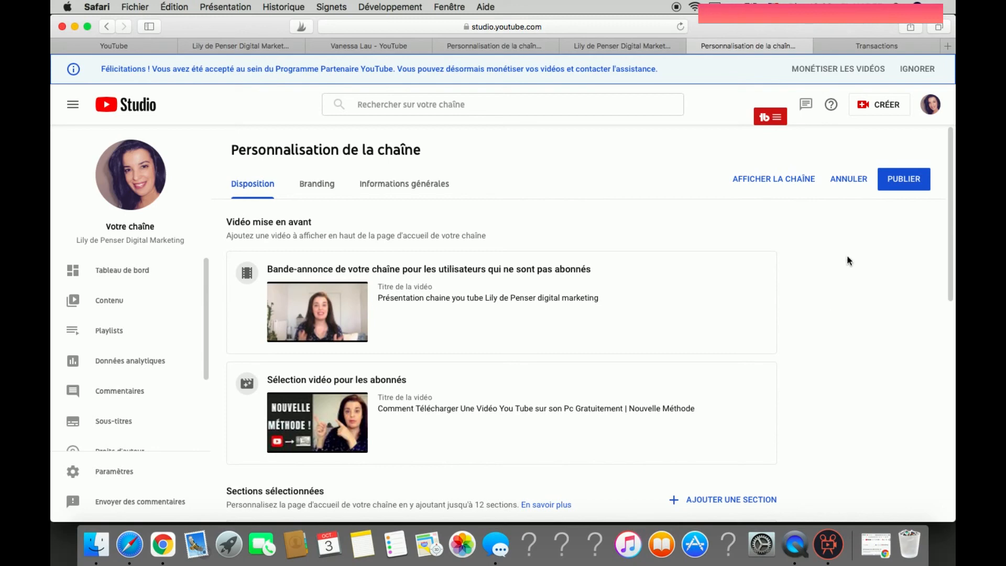
pyautogui.click(899, 181)
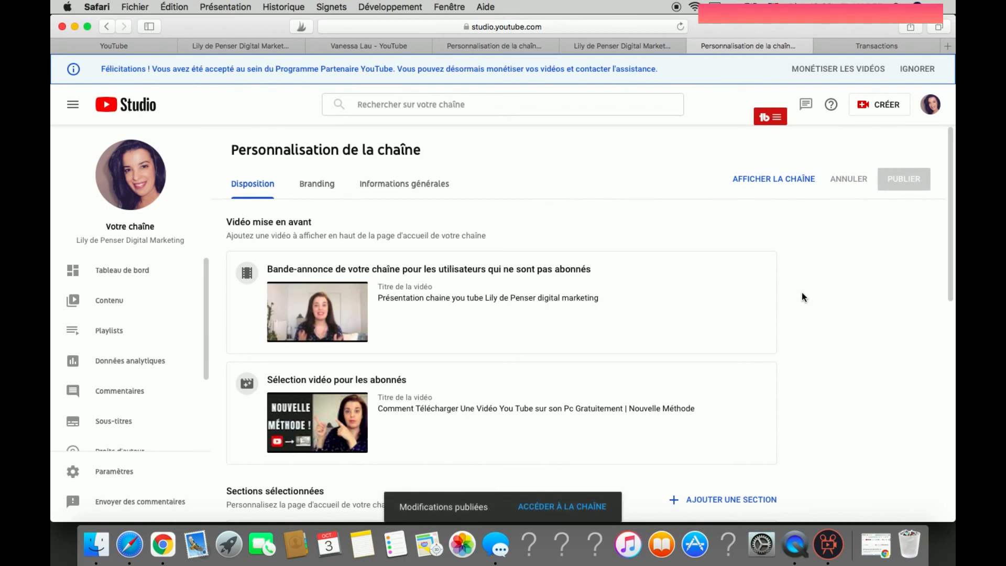
# Step: Open the public channel page and check the sections shown below the trailer on its home page
pyautogui.click(932, 107)
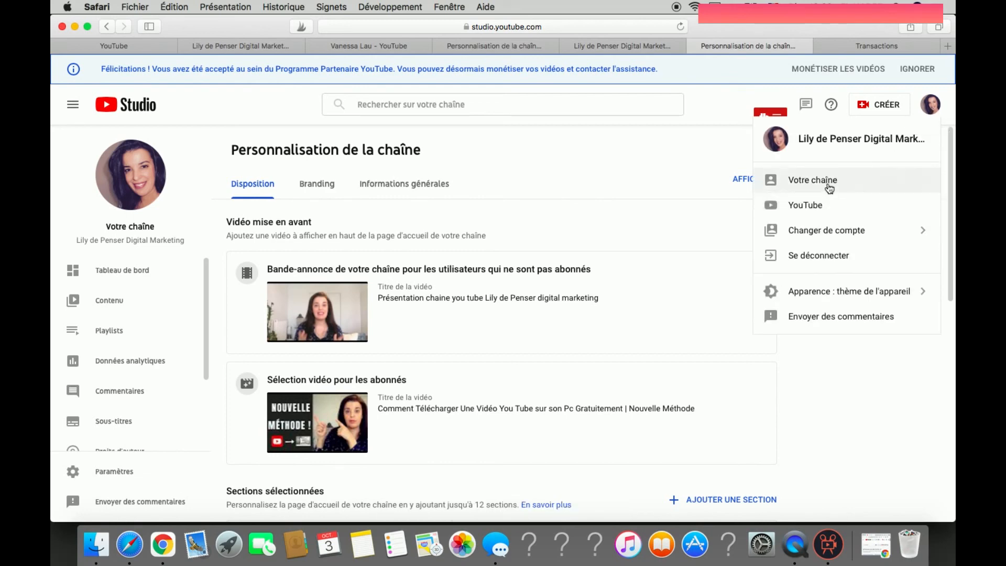
pyautogui.click(829, 186)
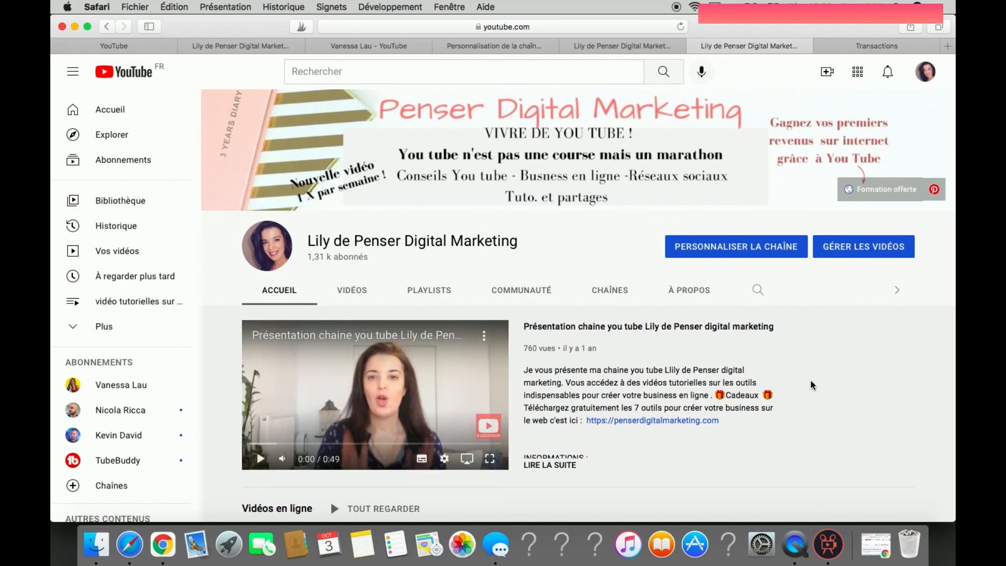
pyautogui.scroll(-1, 810, 381)
pyautogui.scroll(-3, 811, 384)
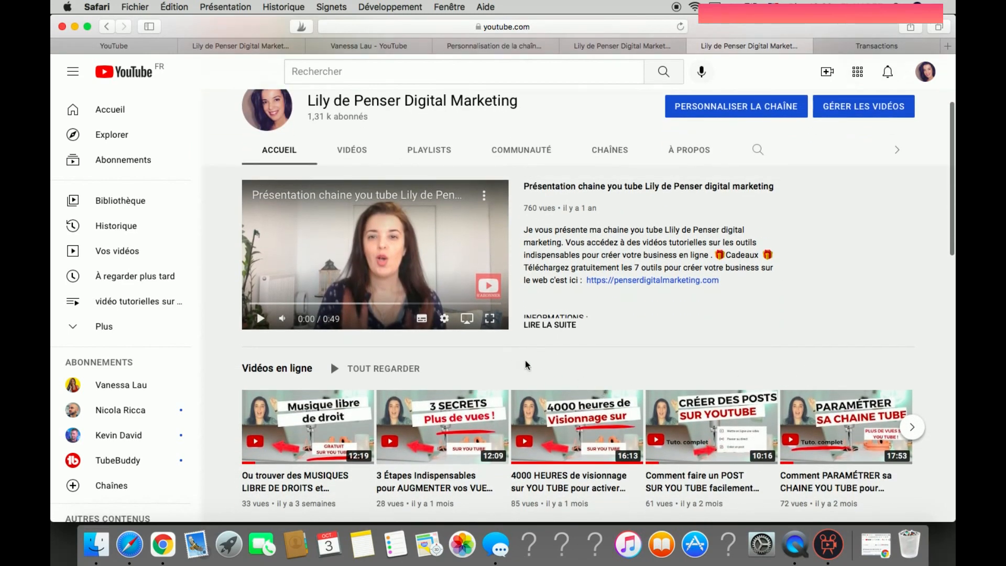
pyautogui.scroll(3, 710, 360)
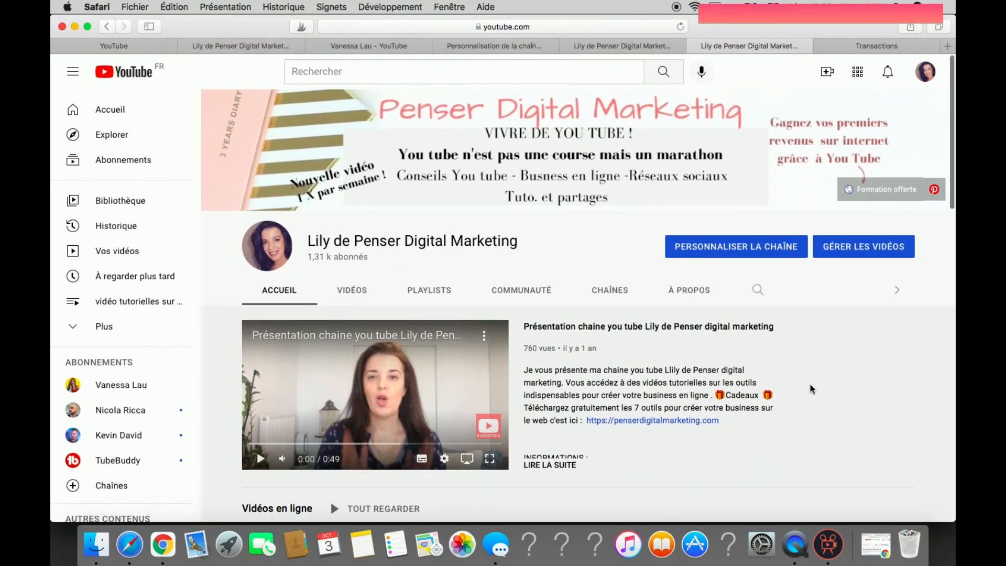